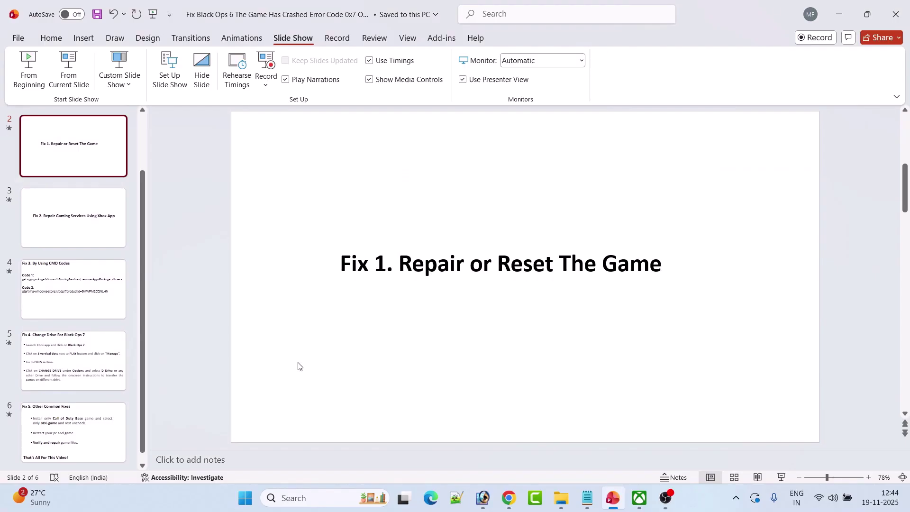
- Reach the Installed apps list in Windows Settings from the Start menu
left_click(245, 498)
left_click(300, 208)
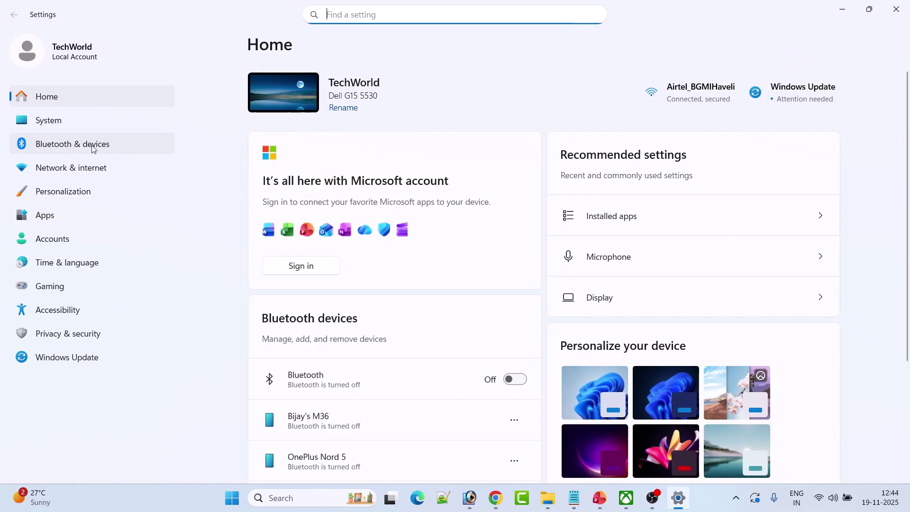
left_click(53, 218)
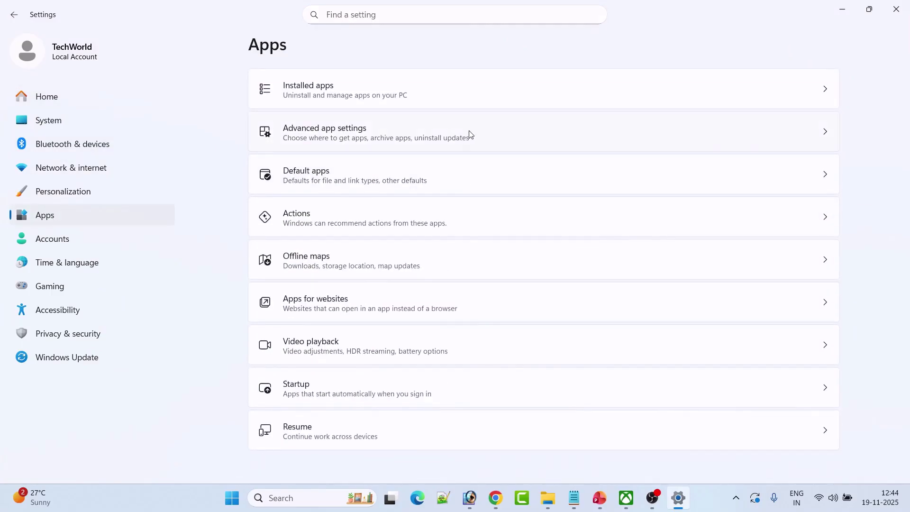
left_click(459, 94)
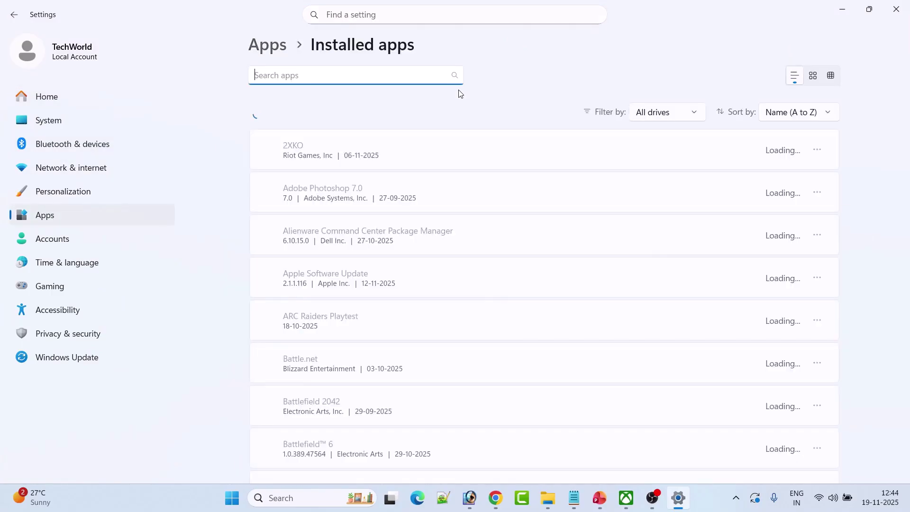
type("cal")
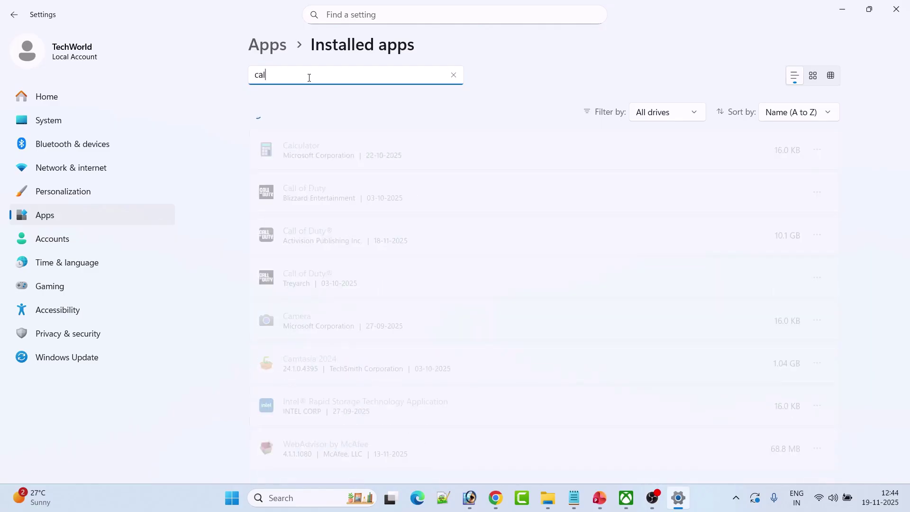
type("l of duty")
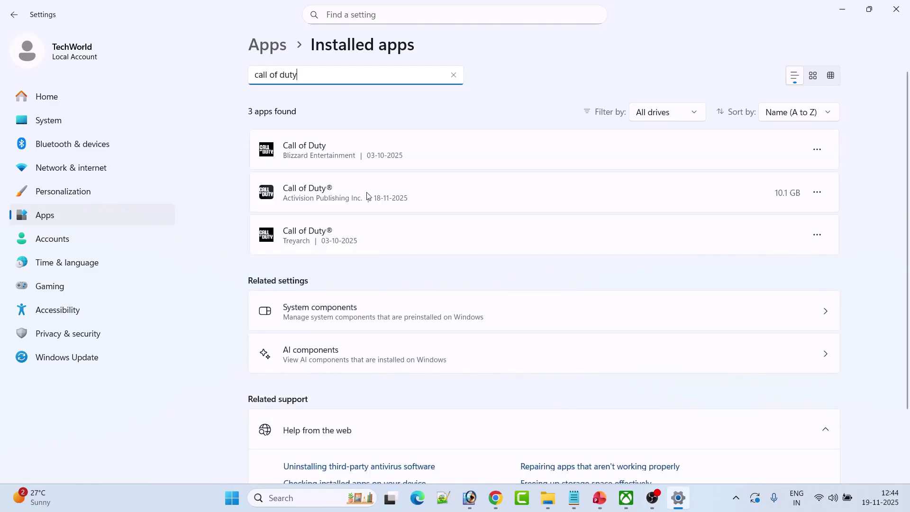
- Open Advanced options for the Activision Call of Duty® app entry
left_click(818, 193)
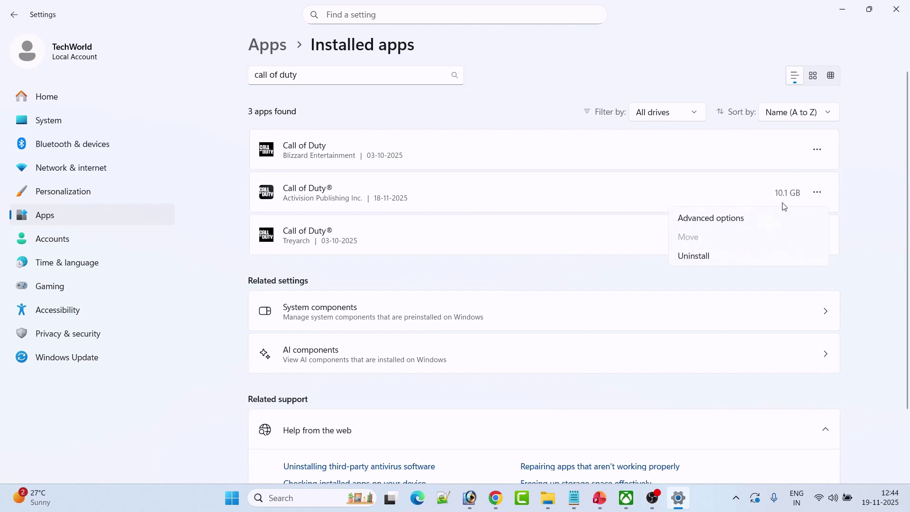
left_click(755, 219)
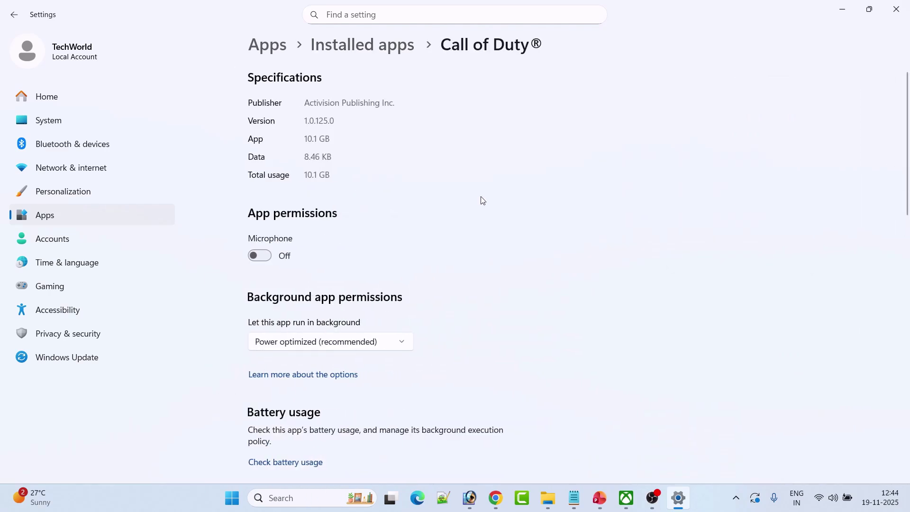
scroll(523, 213, "down", 1)
scroll(524, 212, "down", 2)
scroll(524, 213, "down", 1)
scroll(524, 216, "down", 1)
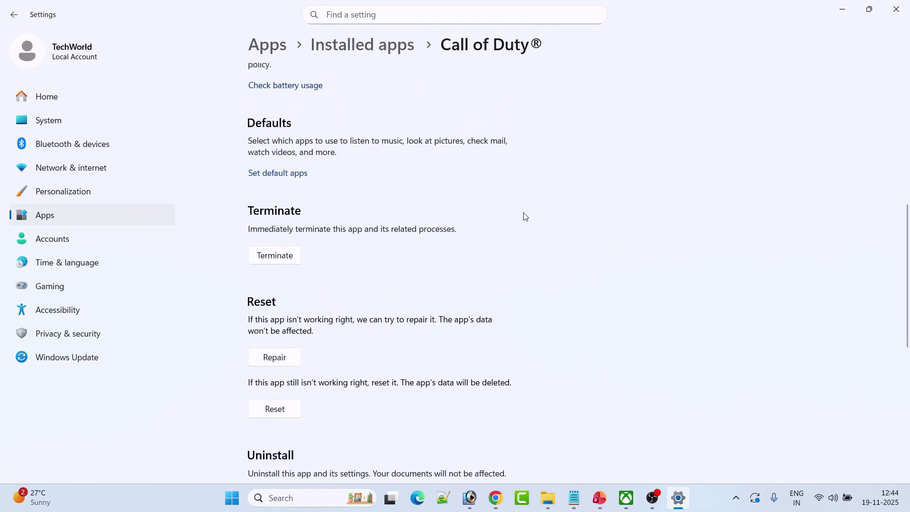
scroll(524, 217, "down", 1)
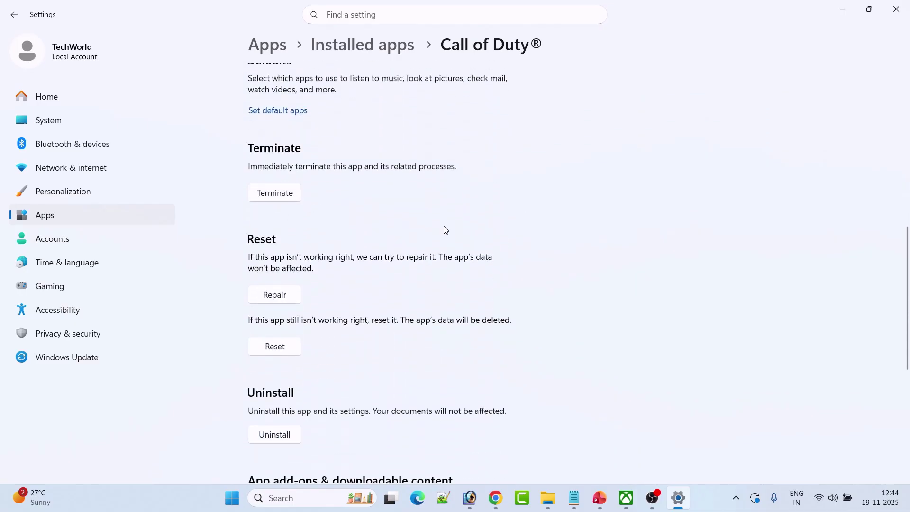
- Repair the Call of Duty® app, then reset it and confirm the reset
left_click(276, 294)
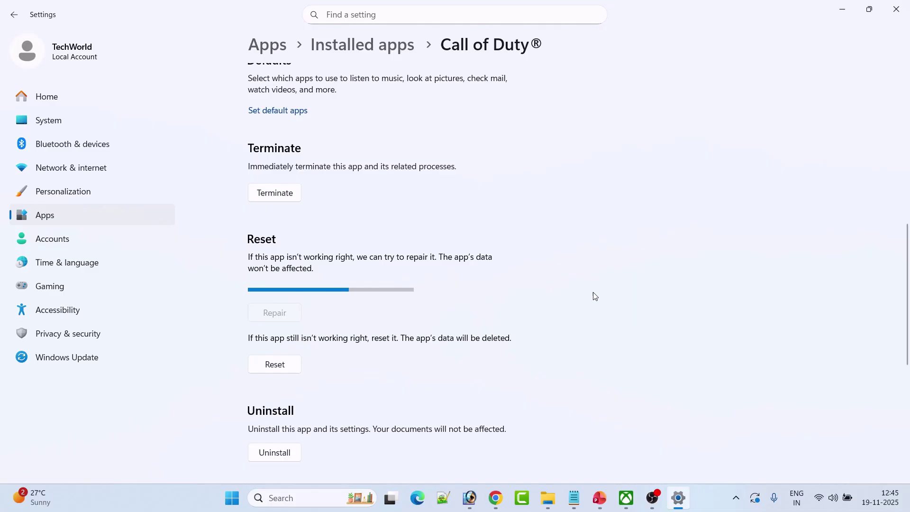
left_click(625, 498)
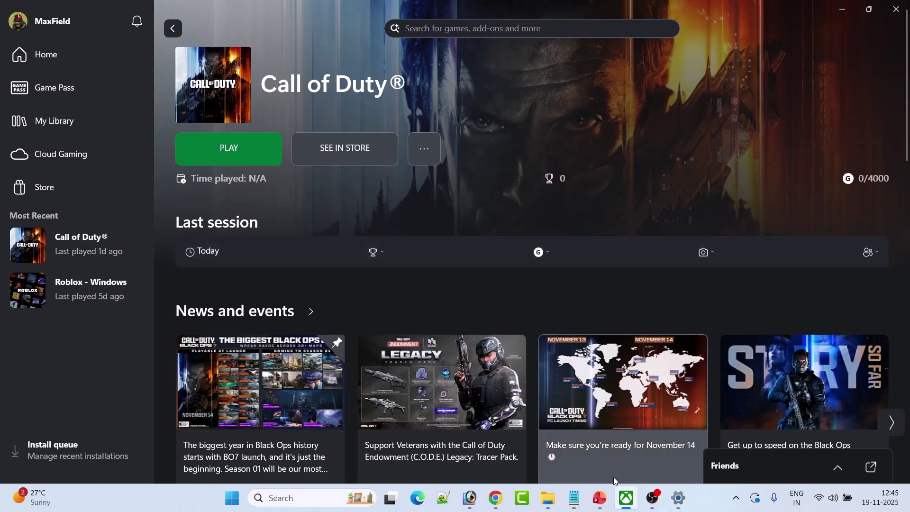
left_click(678, 499)
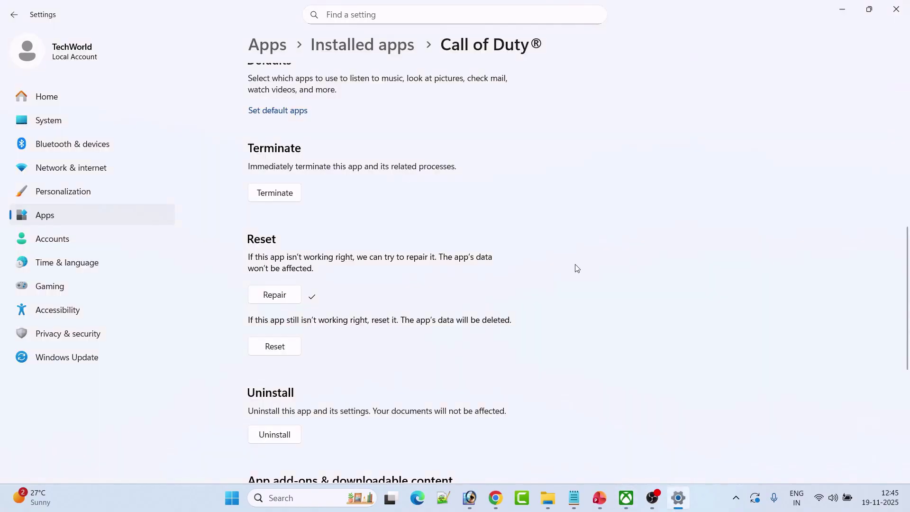
left_click(276, 351)
left_click(329, 315)
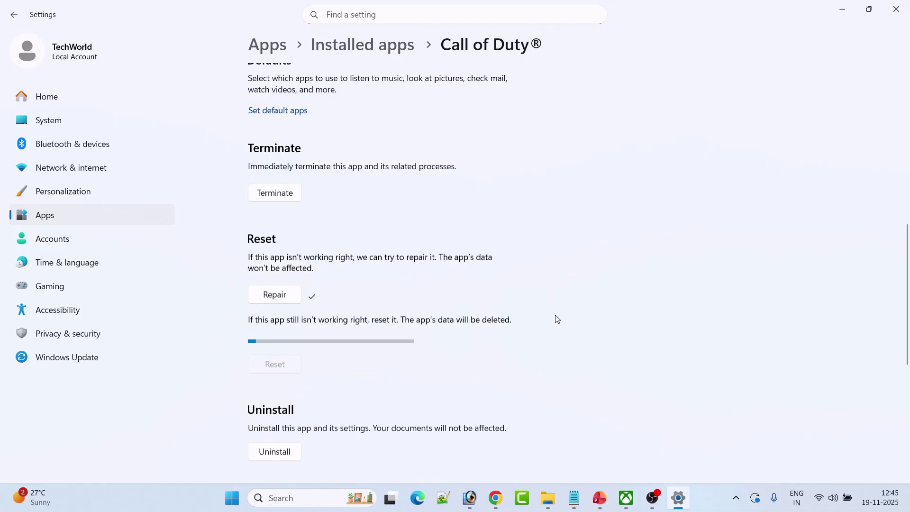
- Show the Fix 2 Gaming Services slide and return to the Xbox app's Call of Duty page
left_click(626, 498)
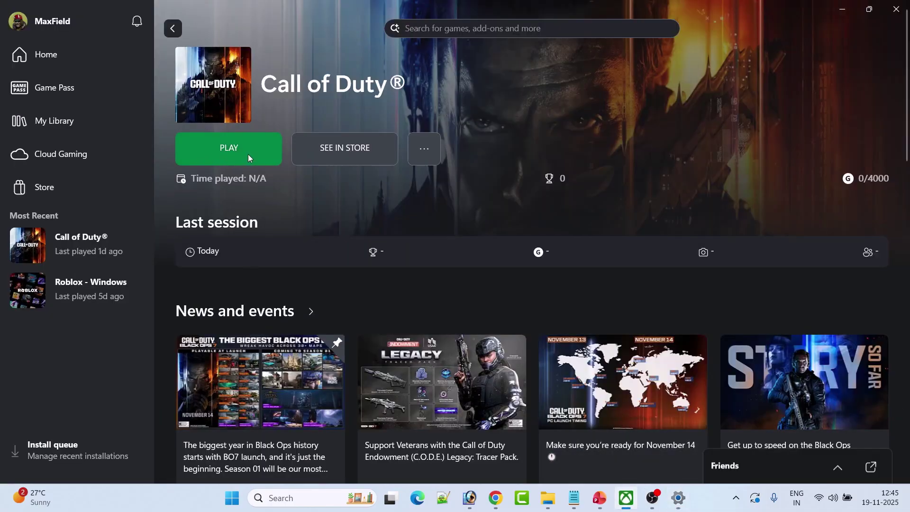
left_click(600, 499)
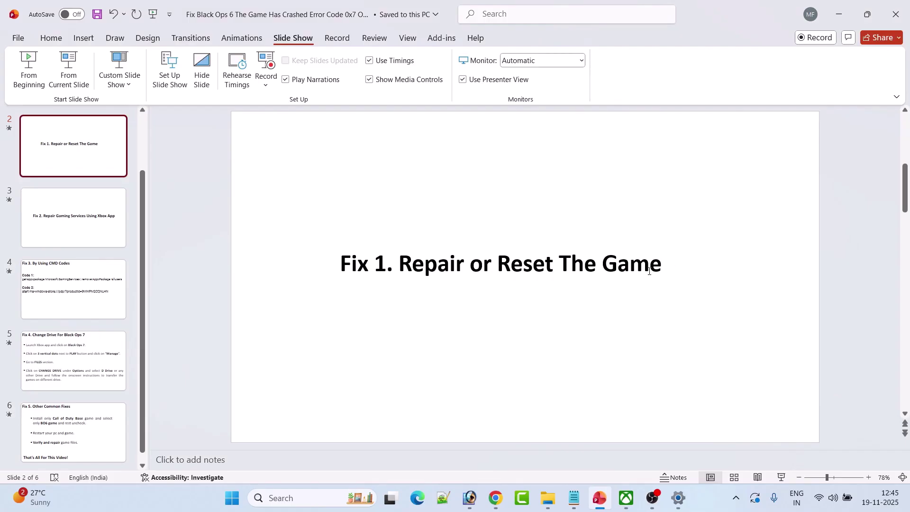
left_click(81, 229)
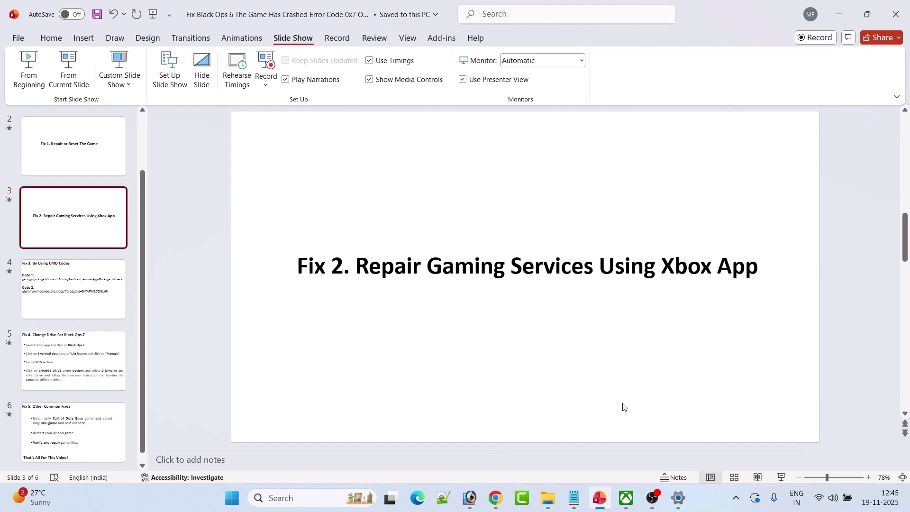
left_click(626, 497)
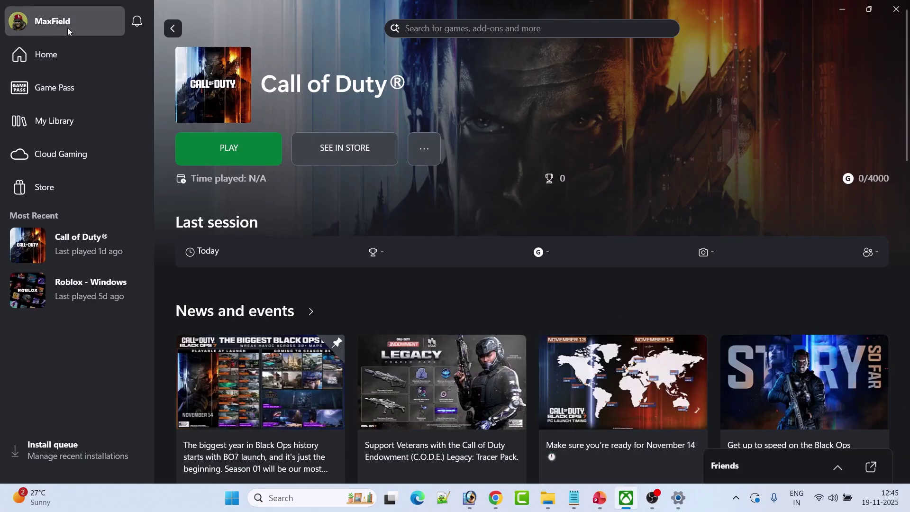
- Run the Gaming Services Repair Tool from Xbox Support until all services complete, then close it
left_click(58, 22)
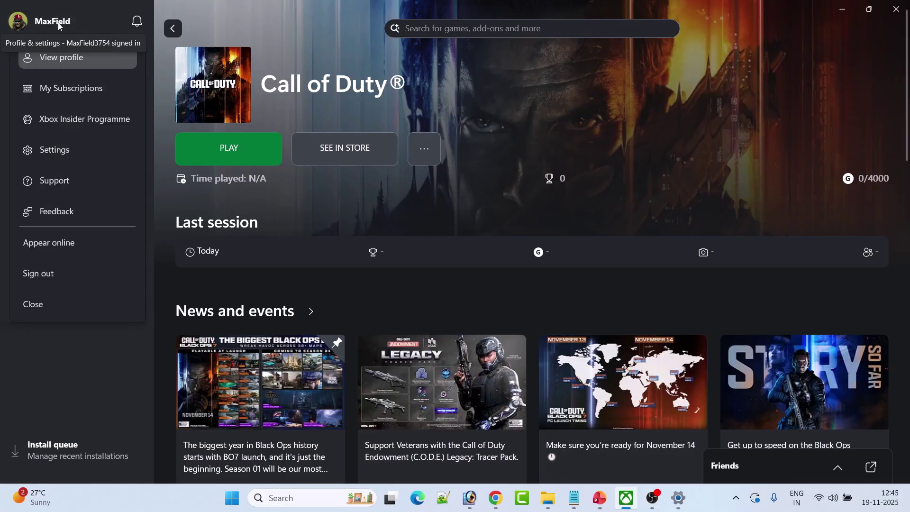
left_click(88, 184)
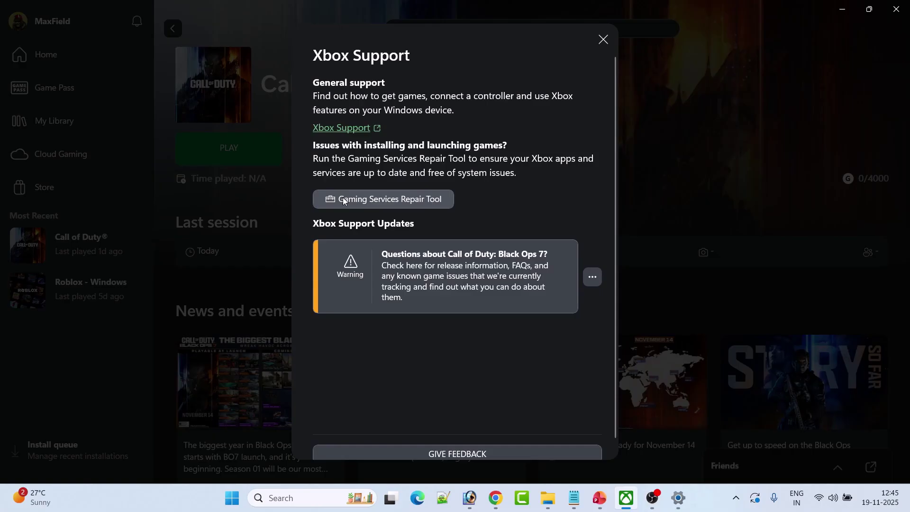
left_click(402, 200)
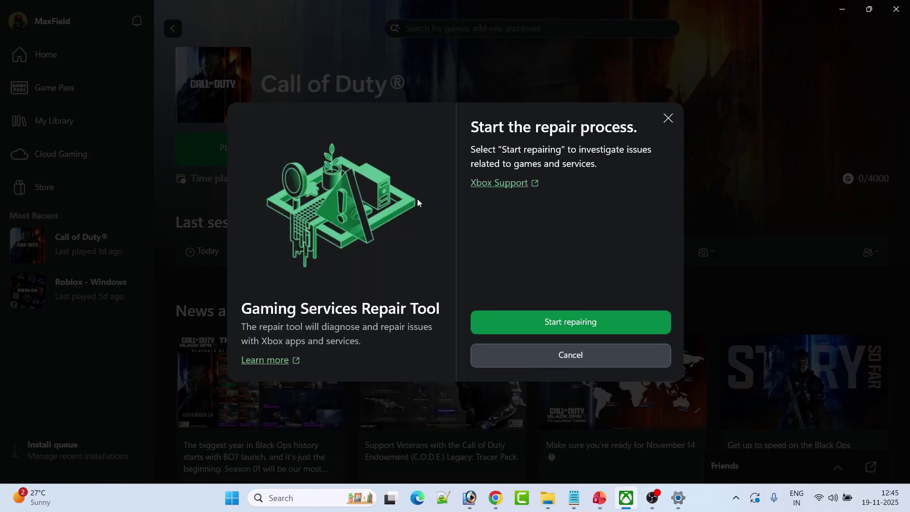
left_click(584, 324)
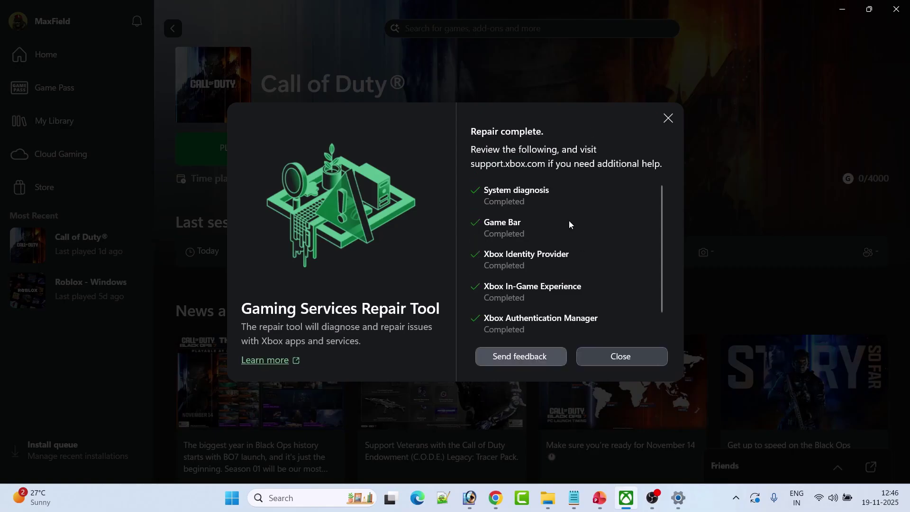
scroll(576, 228, "down", 1)
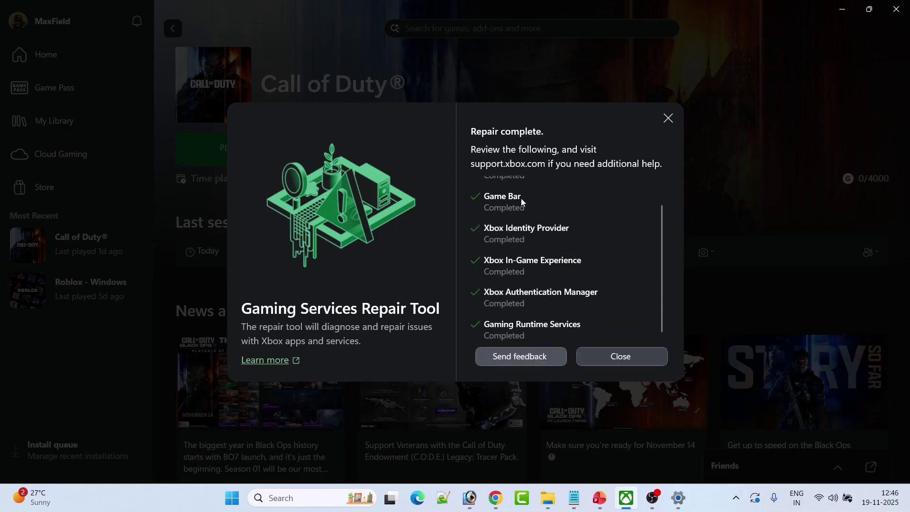
left_click(633, 360)
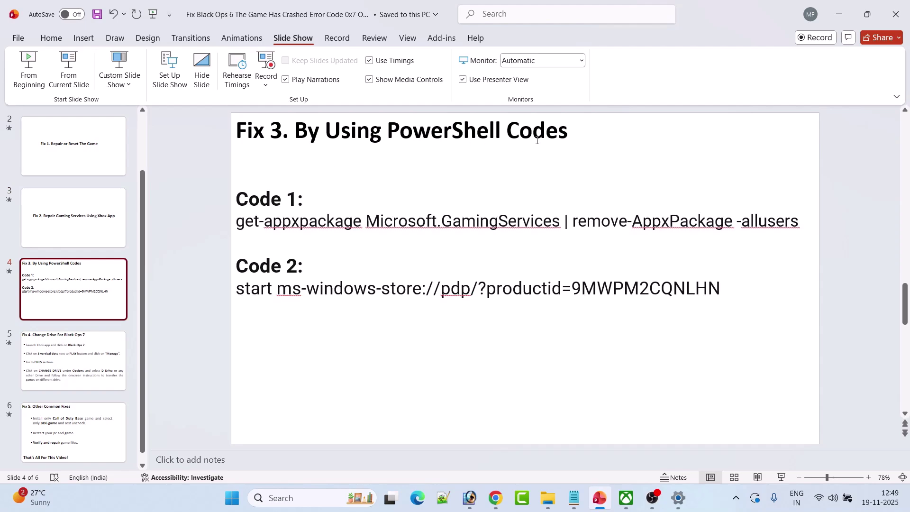
- Launch Windows PowerShell as administrator via Search and reposition its window
left_click(290, 502)
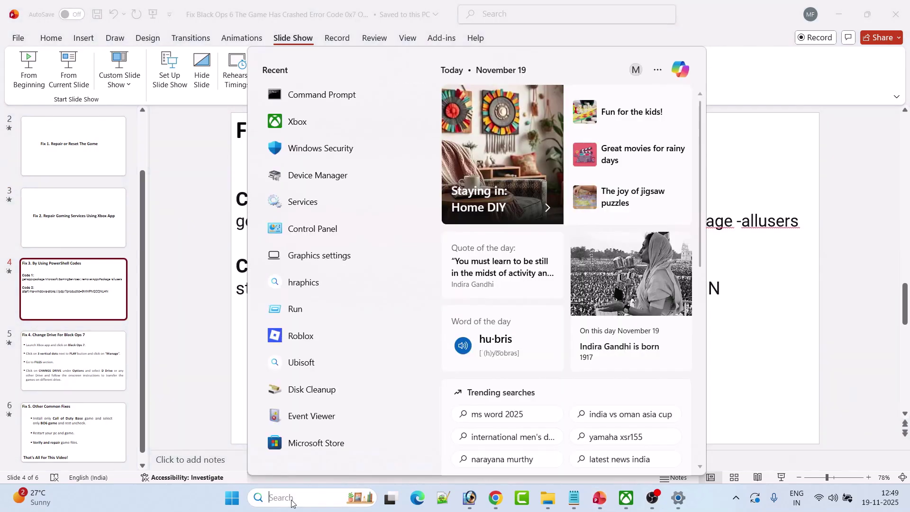
type("PowerShell")
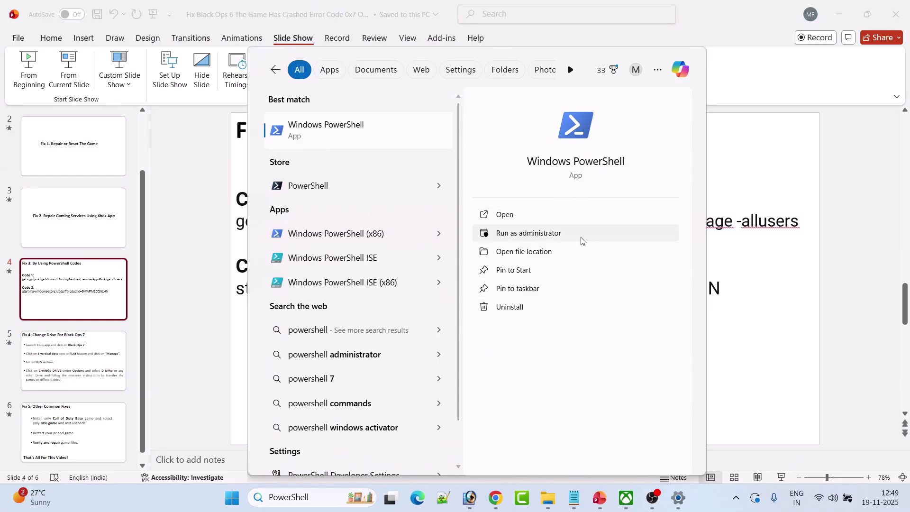
left_click(528, 234)
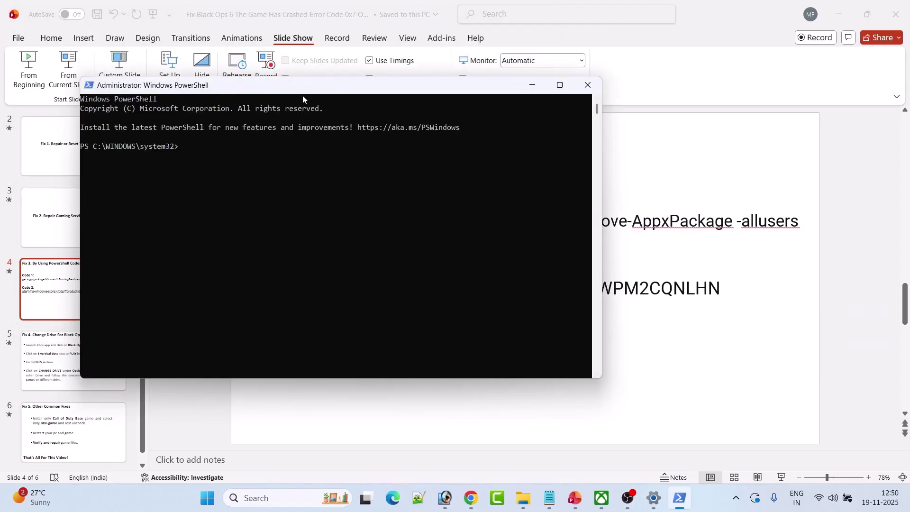
left_click_drag(304, 96, 440, 137)
- Run Code 1 from the slide in admin PowerShell to remove Gaming Services
left_click(803, 241)
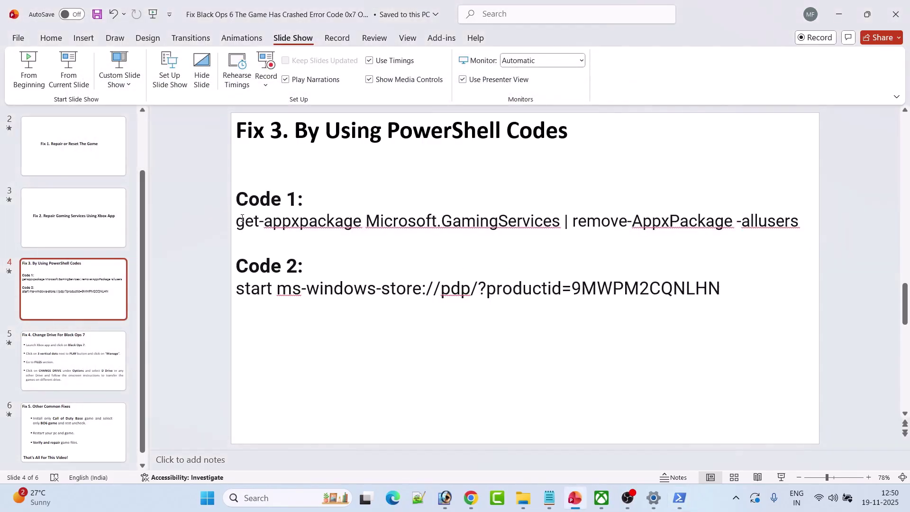
left_click_drag(238, 221, 776, 225)
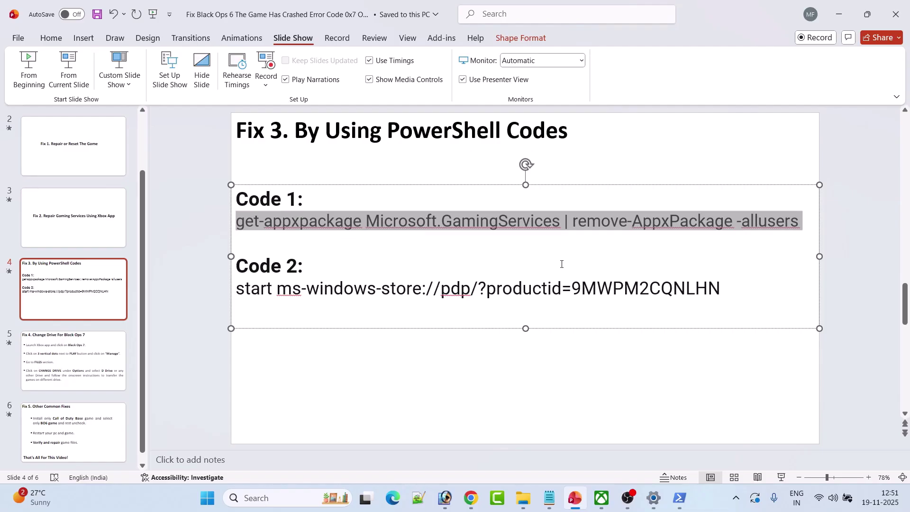
left_click(679, 498)
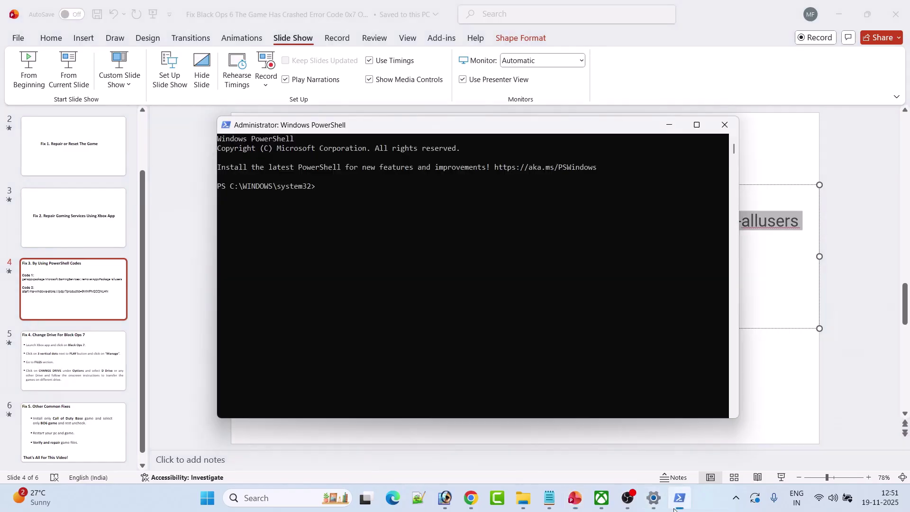
right_click(351, 188)
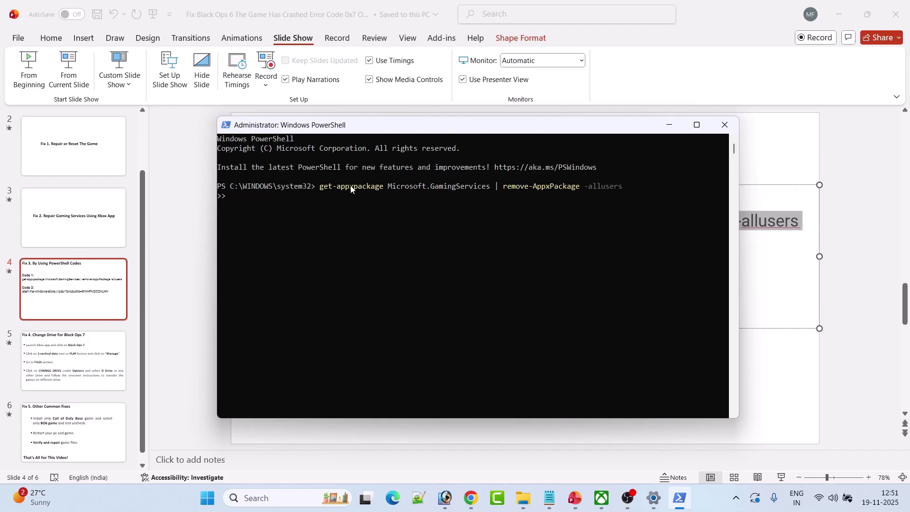
key("Return")
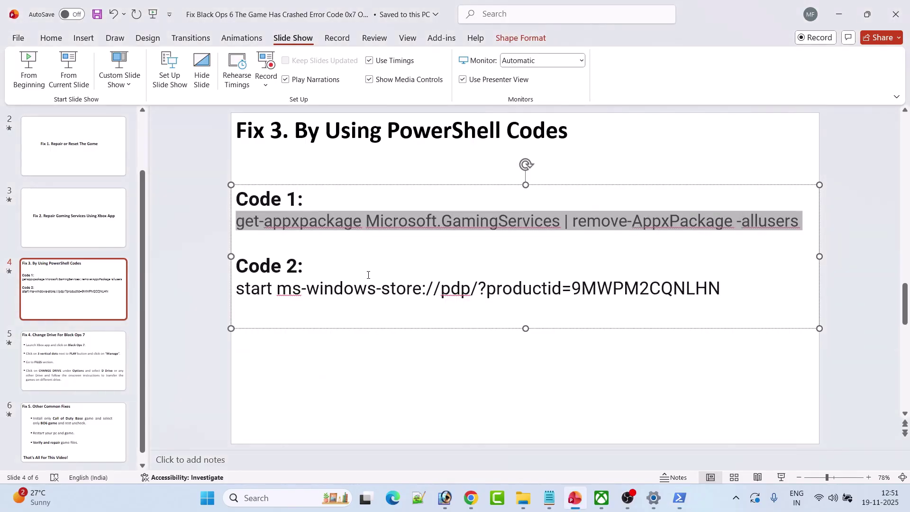
- Run Code 2 in PowerShell to open the Gaming Services Microsoft Store page
left_click_drag(237, 288, 721, 288)
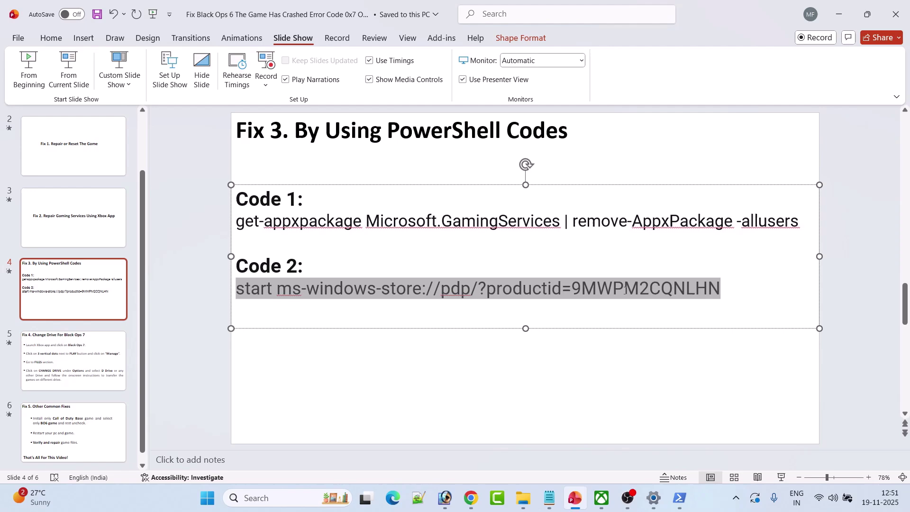
key("alt+Tab")
right_click(362, 245)
key("Return")
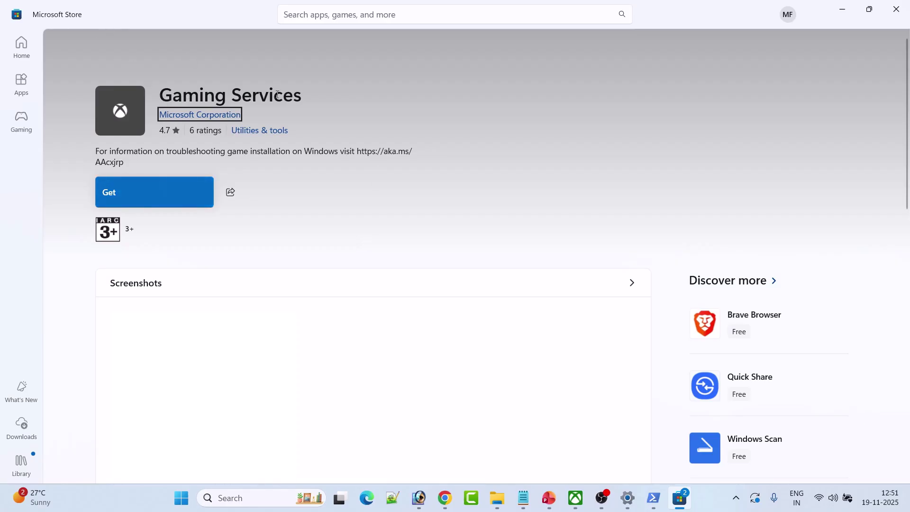
- Install Gaming Services from the Store, then show the Start menu power options
left_click(153, 193)
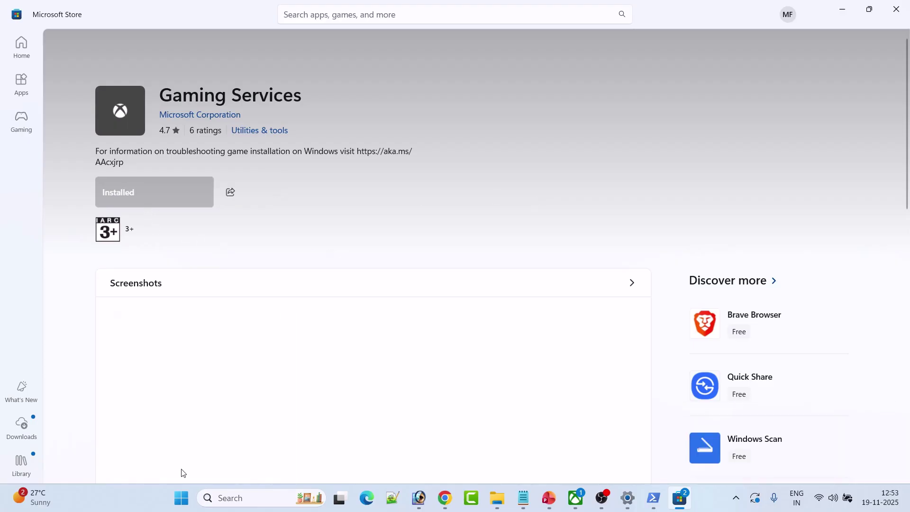
left_click(181, 499)
left_click(604, 459)
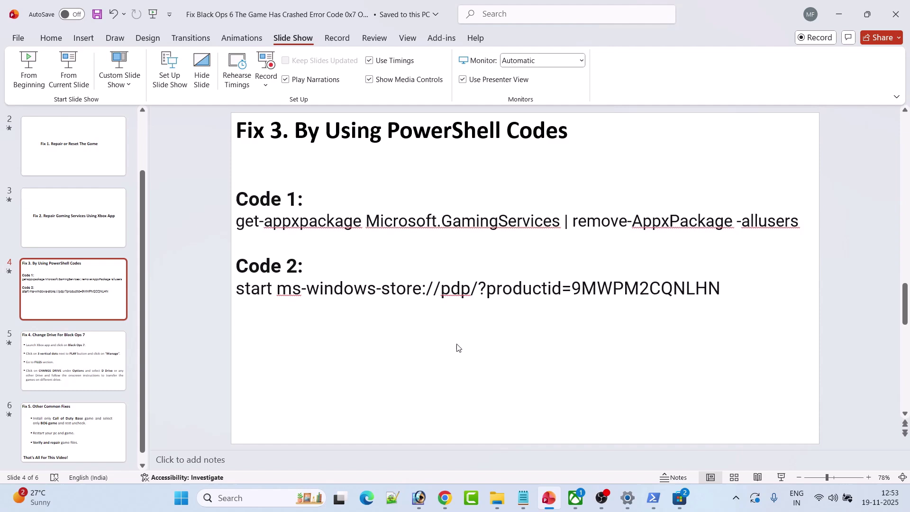
- Move to the Fix 4 change-drive slide
left_click(124, 343)
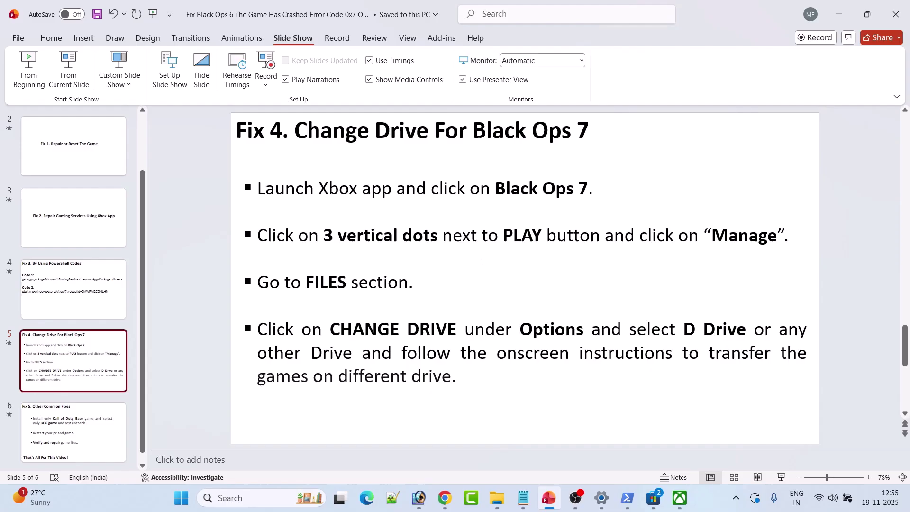
- Show Fix 5, then open Call of Duty's Manage add-ons list in the Xbox app
left_click(74, 436)
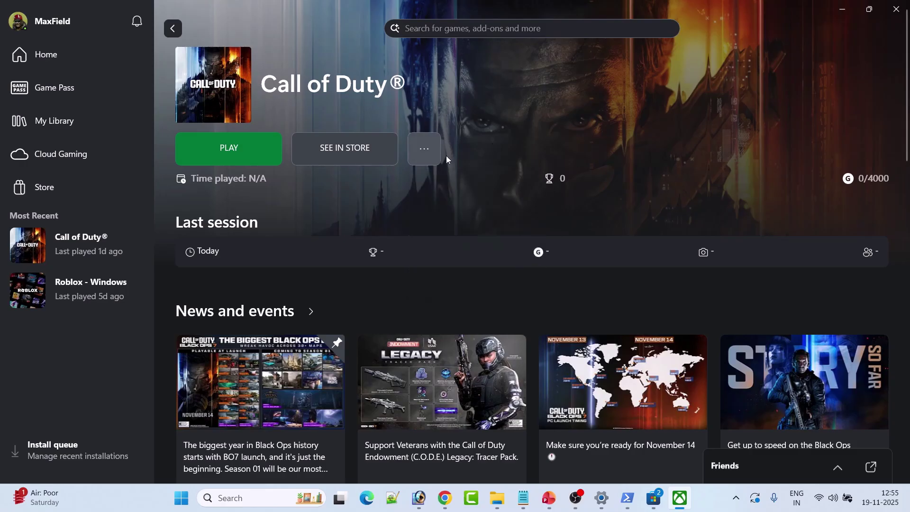
left_click(429, 155)
left_click(455, 216)
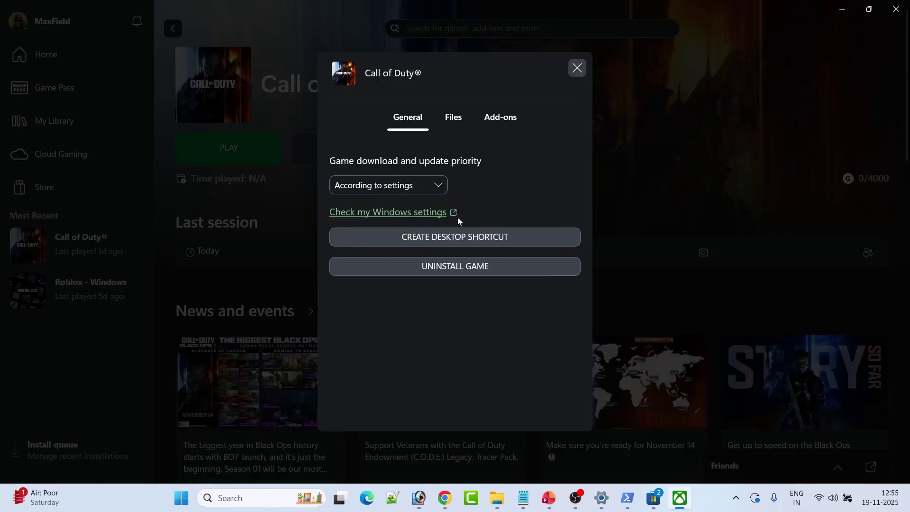
left_click(498, 121)
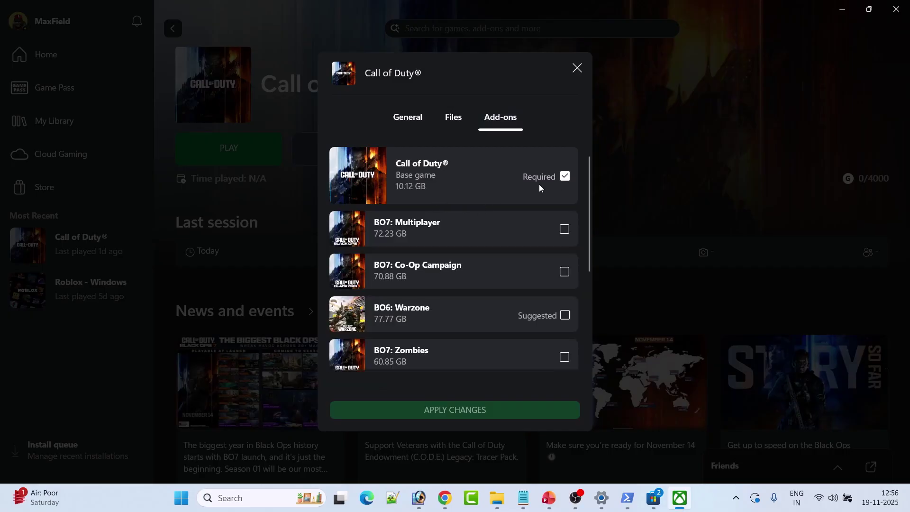
- Tick BO7 Multiplayer, Co-Op Campaign and Zombies, leave BO6 Multiplayer unticked, return to PowerPoint
left_click(565, 230)
left_click(565, 272)
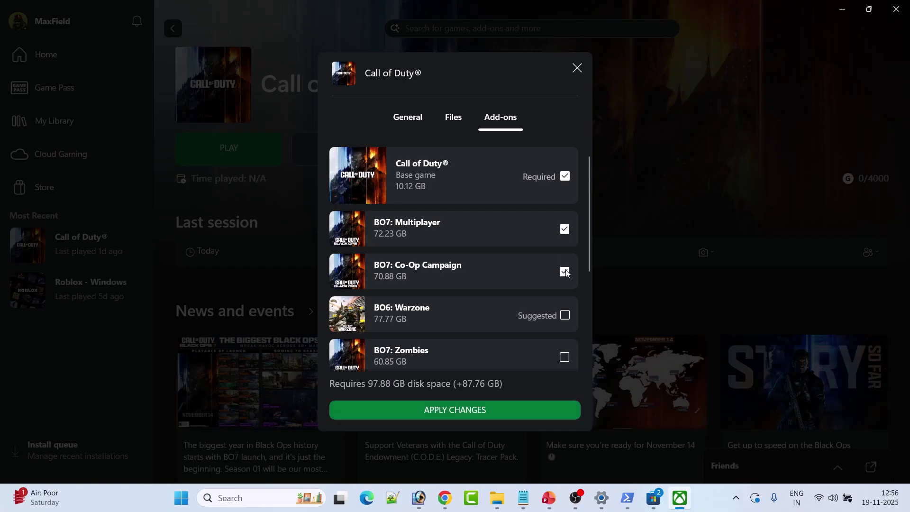
scroll(513, 290, "down", 1)
left_click(564, 324)
scroll(521, 305, "down", 2)
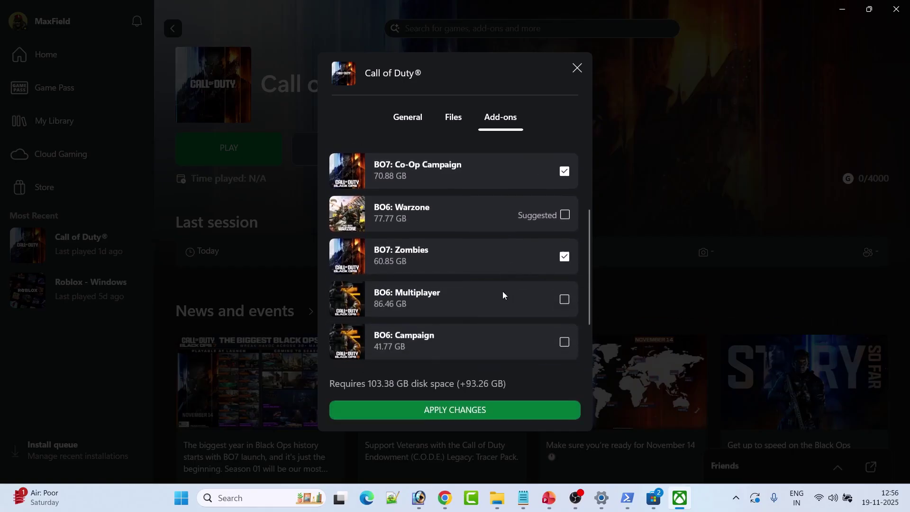
scroll(503, 292, "down", 1)
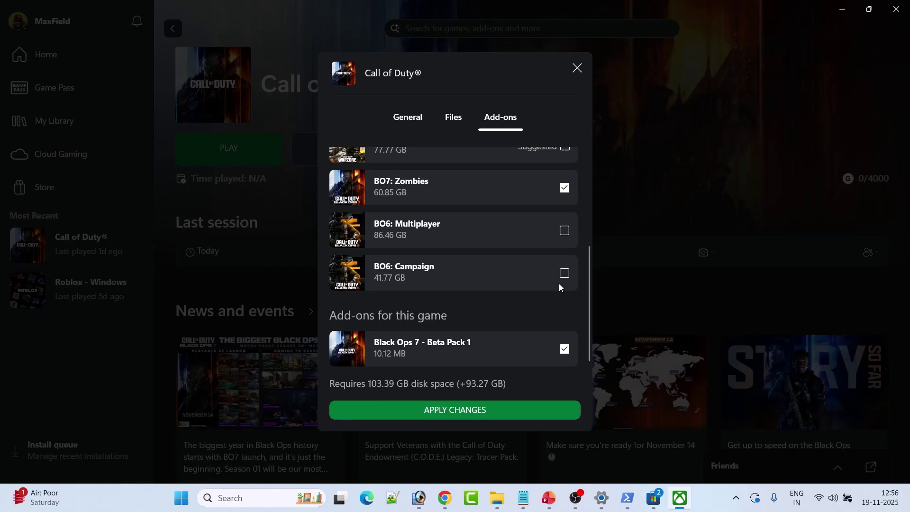
left_click(563, 231)
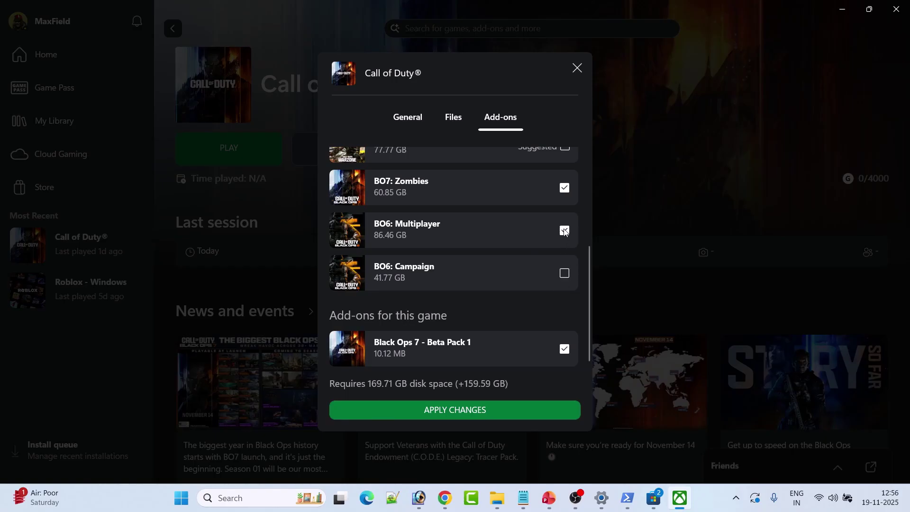
left_click(564, 230)
scroll(515, 329, "up", 3)
scroll(509, 302, "up", 2)
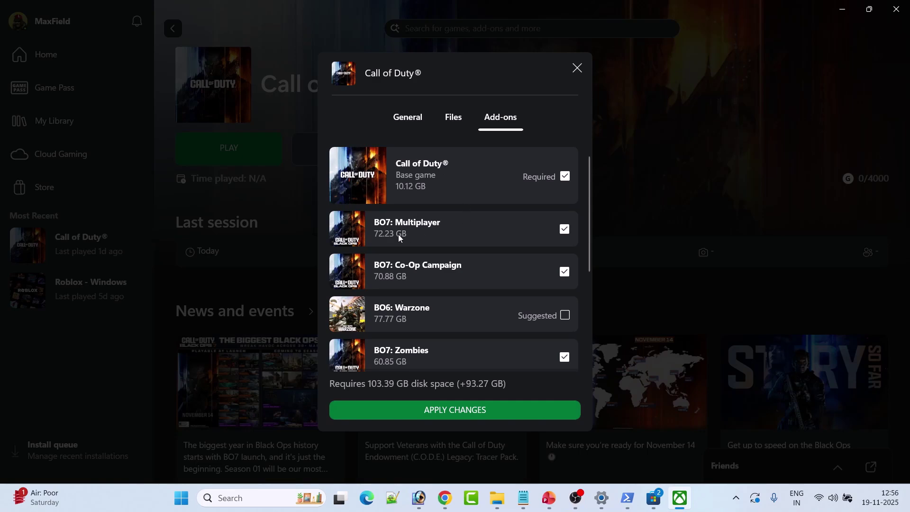
scroll(459, 241, "down", 1)
scroll(460, 241, "down", 2)
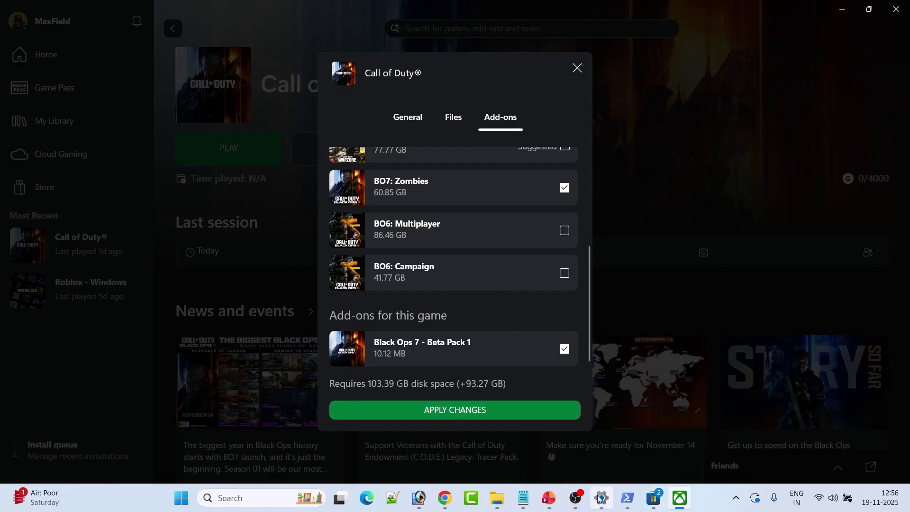
left_click(548, 498)
left_click(336, 303)
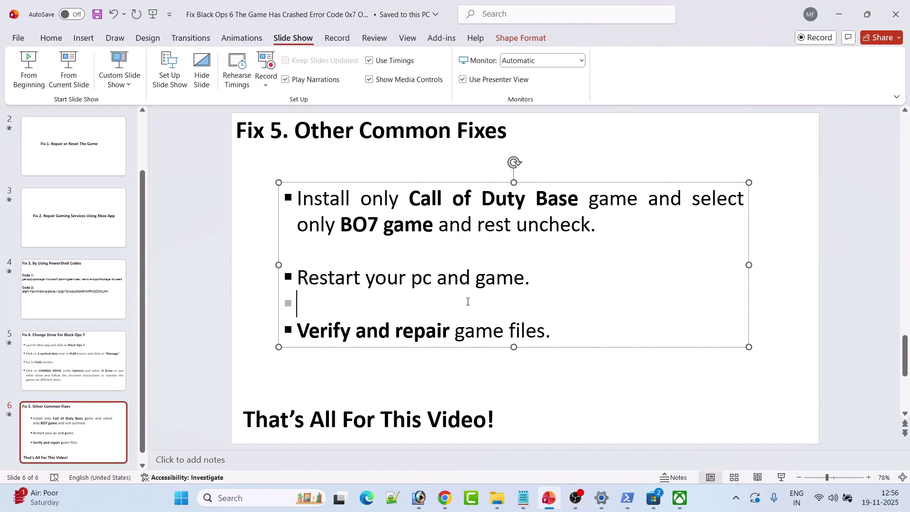
left_click(182, 499)
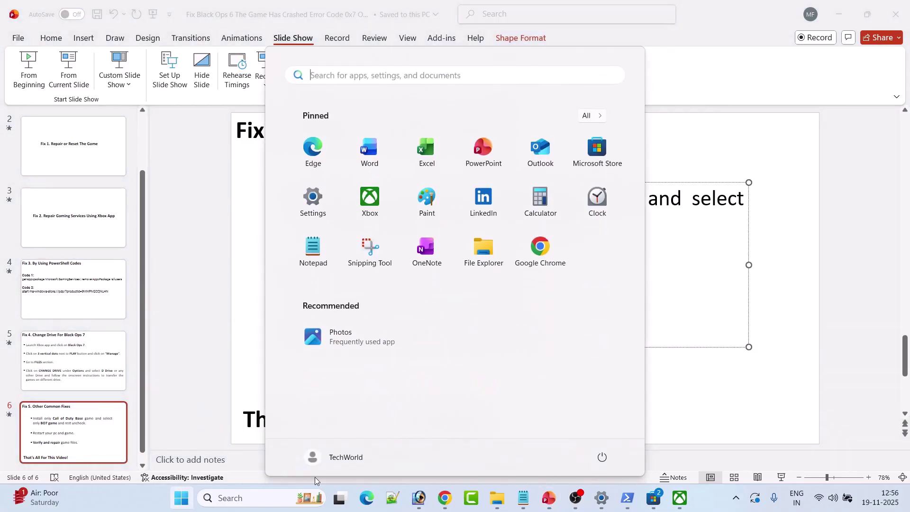
left_click(602, 456)
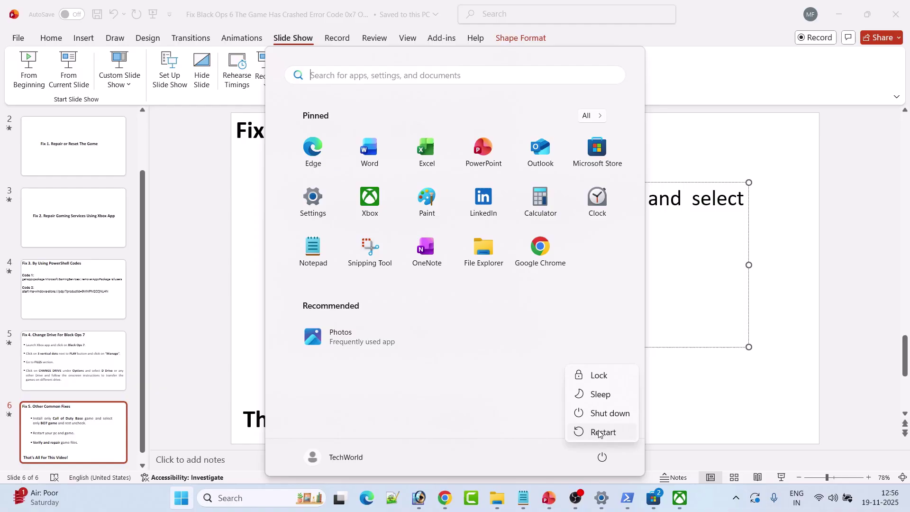
left_click(683, 410)
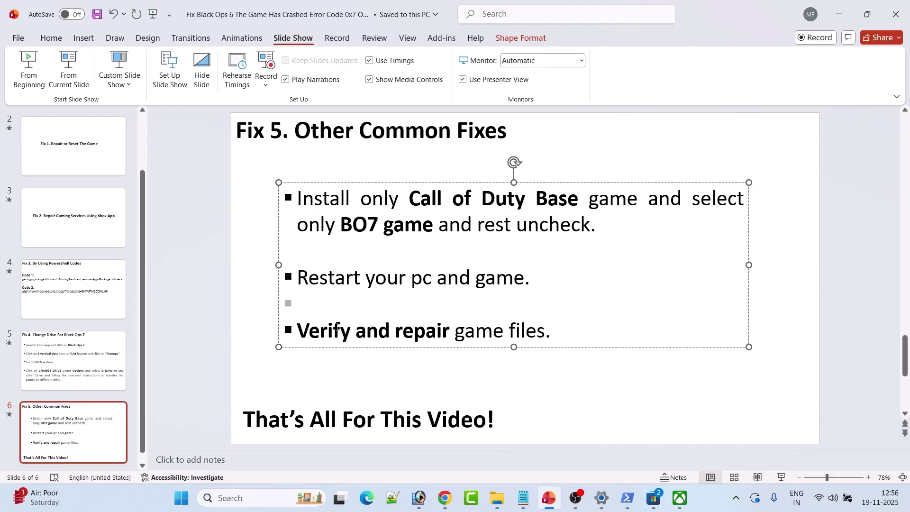
- View Call of Duty's Manage Files tab with Verify and Repair, then close the dialog
left_click(680, 498)
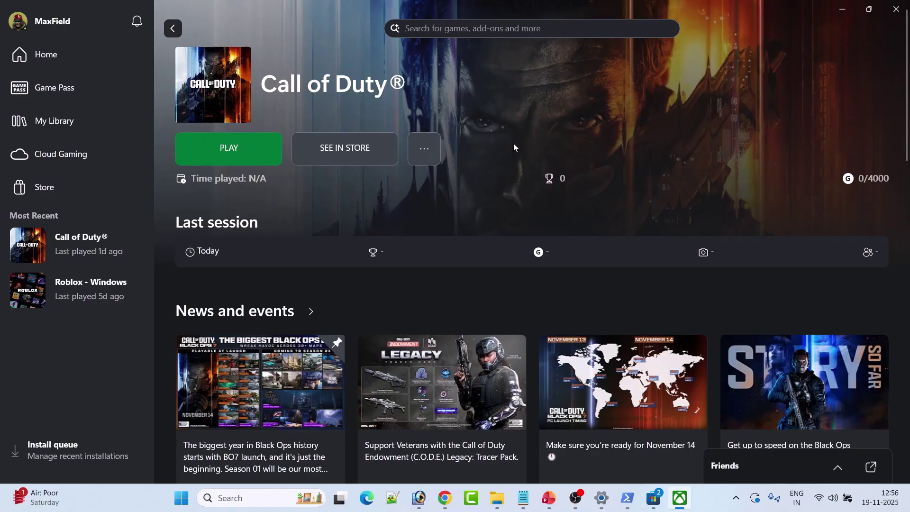
left_click(424, 151)
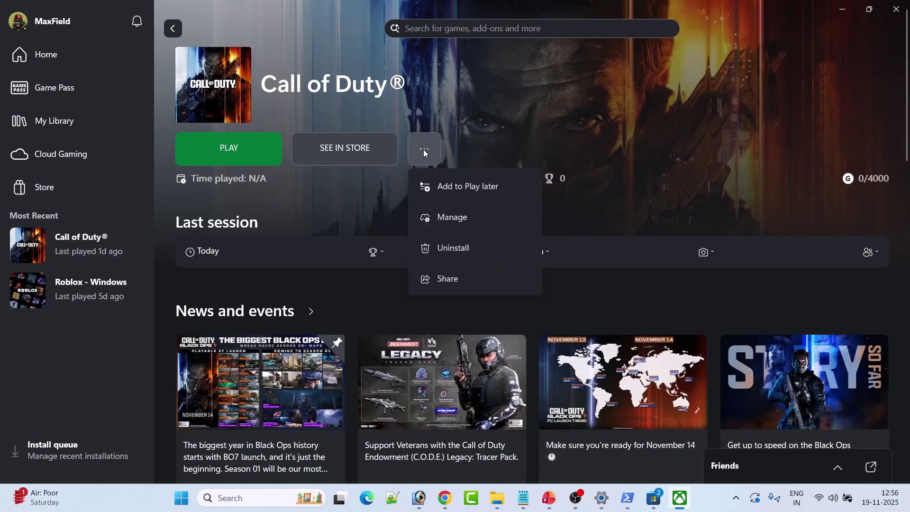
left_click(466, 216)
left_click(454, 117)
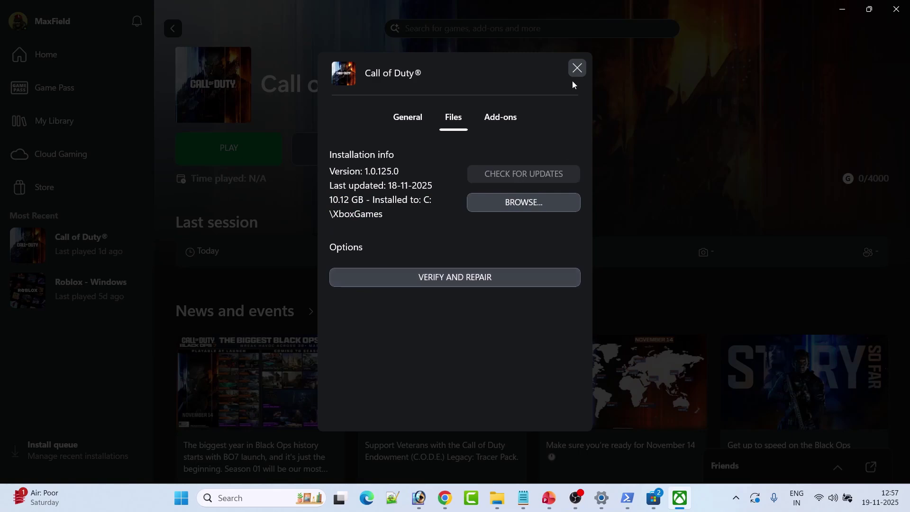
left_click(577, 68)
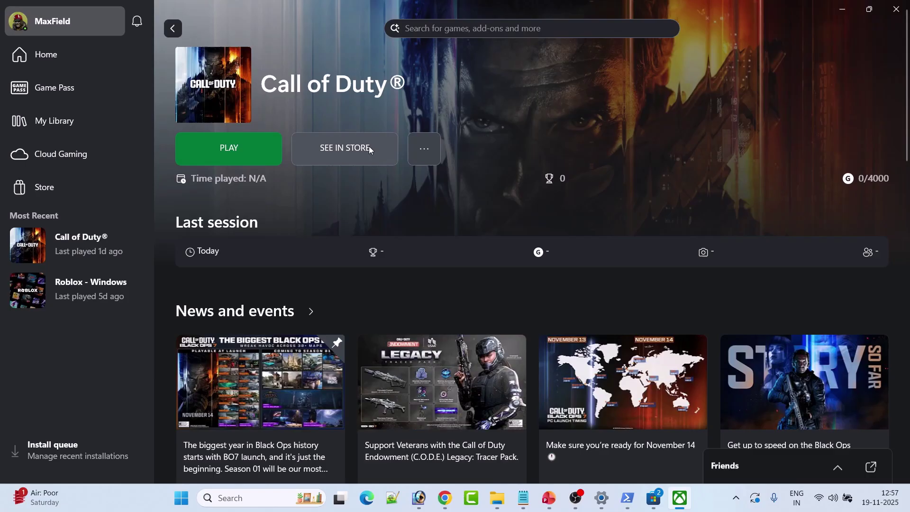